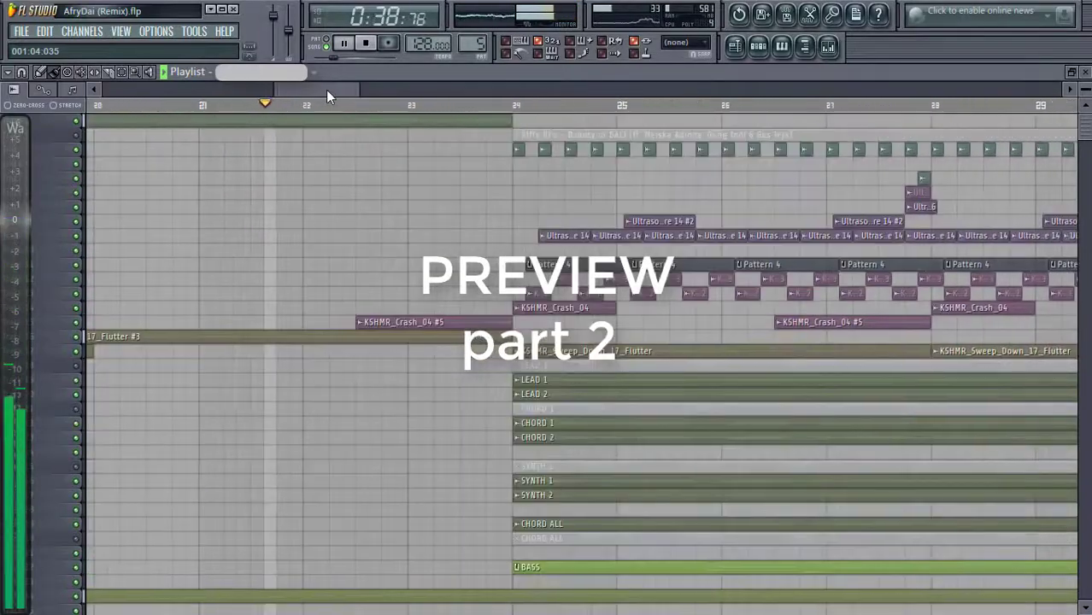
# Examine the first drop's drum and effects clips in the playlist, around bars 7 to 17, during playback.
pyautogui.moveTo(326, 89); pyautogui.dragTo(348, 90)
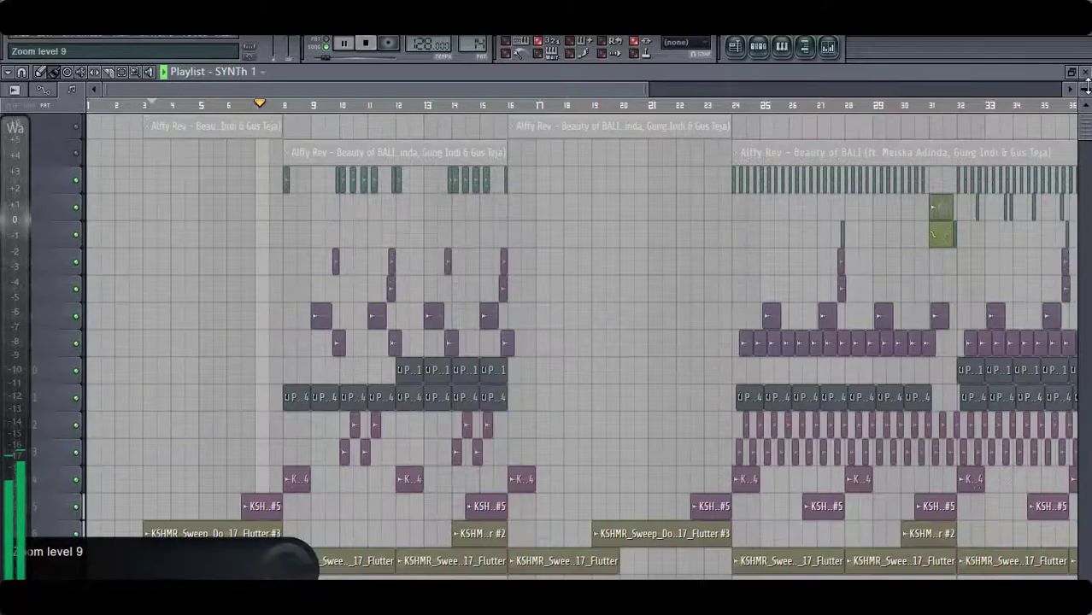
pyautogui.scroll(5, 705, 231)
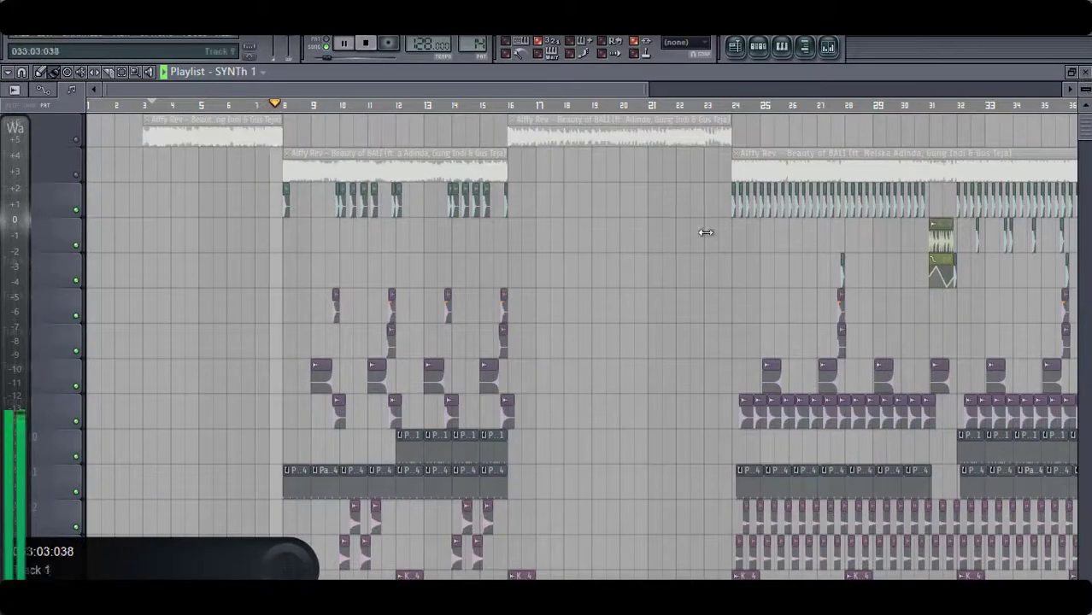
pyautogui.scroll(-3, 556, 269)
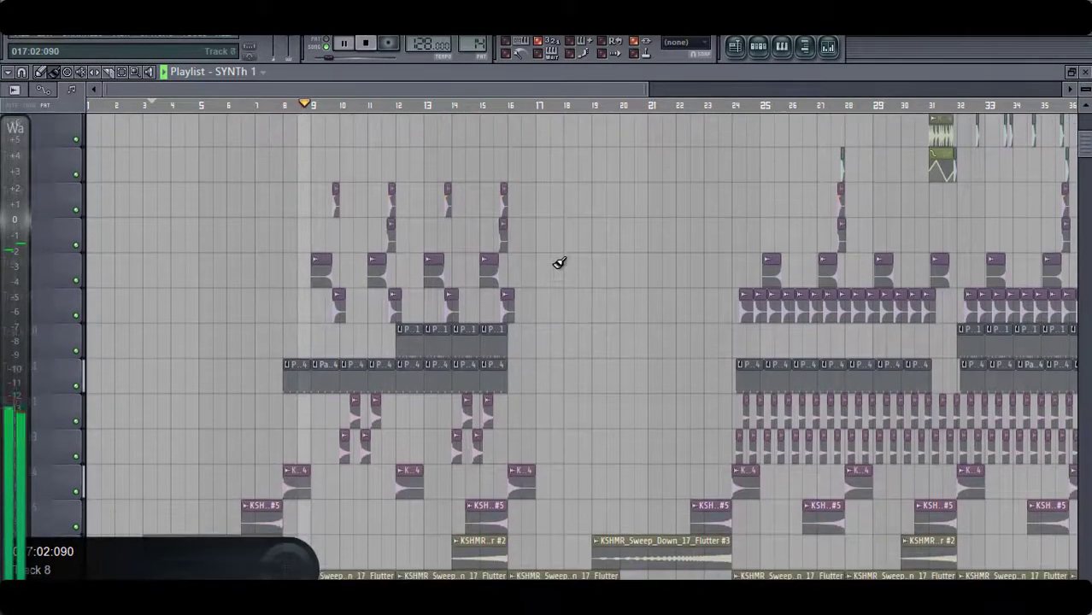
pyautogui.moveTo(1085, 89); pyautogui.dragTo(1085, 97)
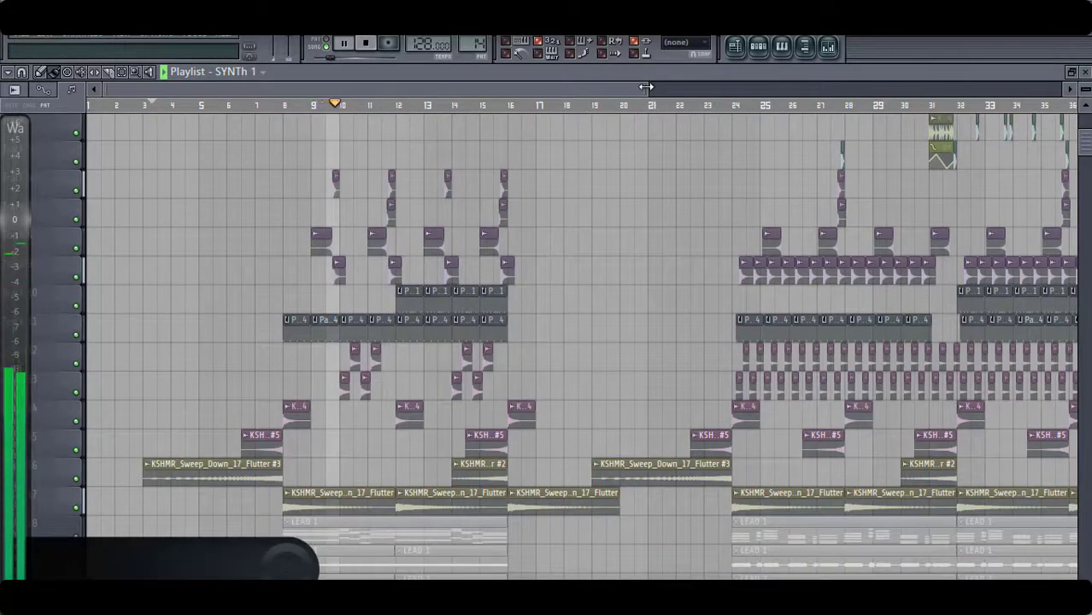
pyautogui.moveTo(647, 88); pyautogui.dragTo(450, 105)
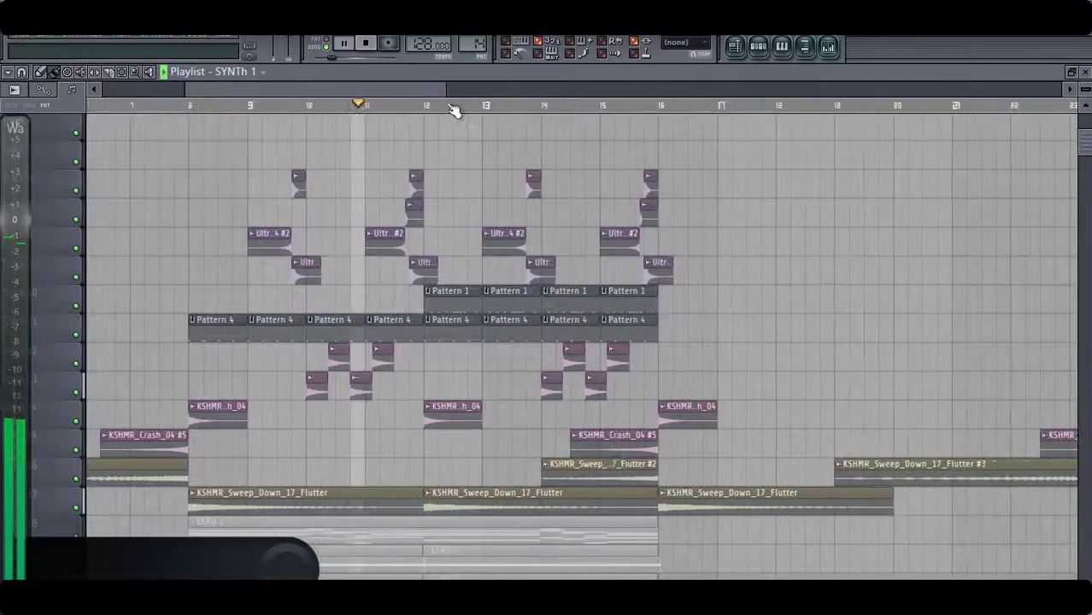
pyautogui.scroll(2, 764, 169)
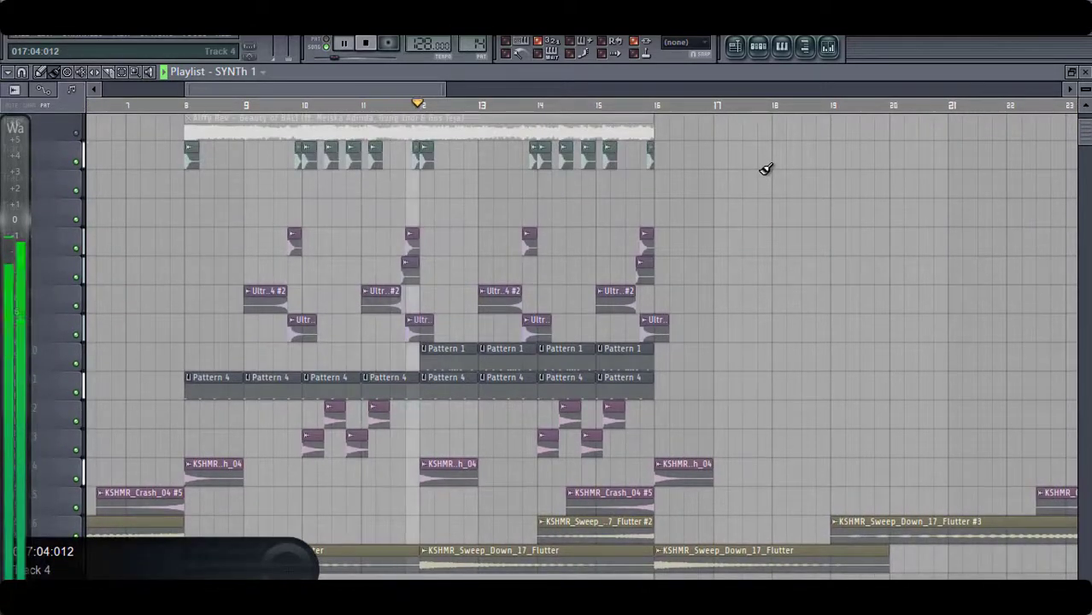
pyautogui.moveTo(395, 85); pyautogui.dragTo(411, 79)
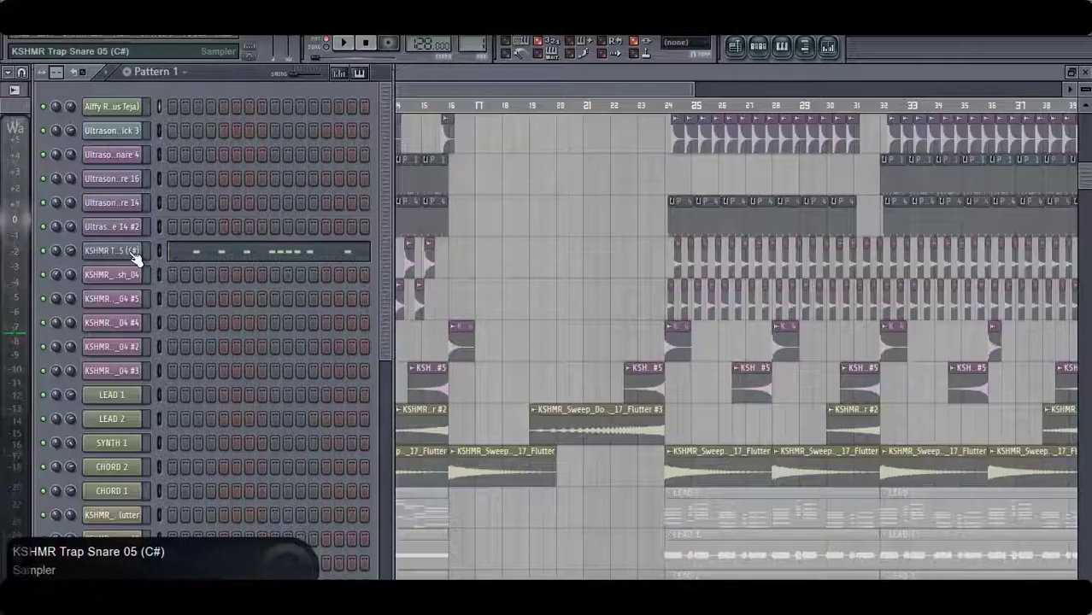
# View the Pattern 1 notes of the KSHMR Trap Snare 05 (C#) channel in the piano roll and change the selected pattern.
pyautogui.rightClick(133, 251)
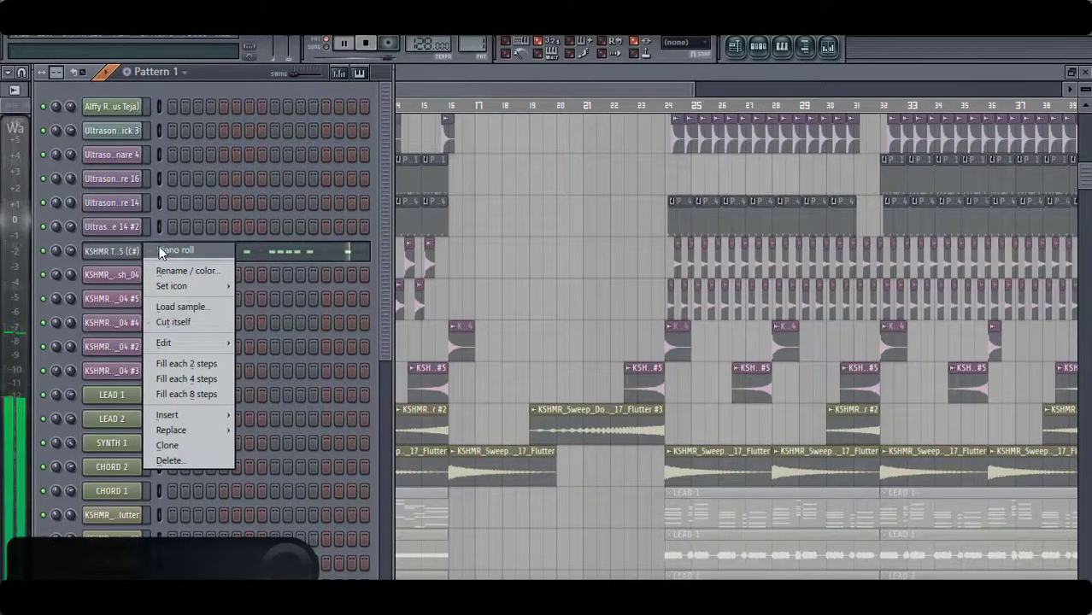
pyautogui.click(164, 249)
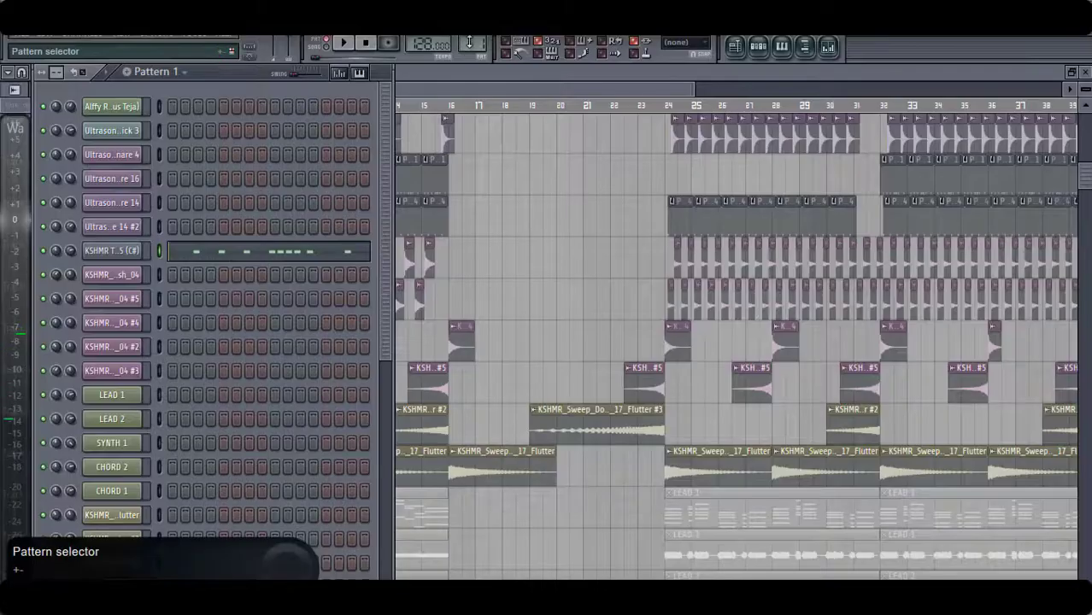
pyautogui.scroll(-3, 171, 74)
# Select the CHORD ALL pattern and play the ALL CHORD channel's notes in the piano roll in pattern mode.
pyautogui.rightClick(109, 129)
pyautogui.click(195, 71)
pyautogui.press('space')
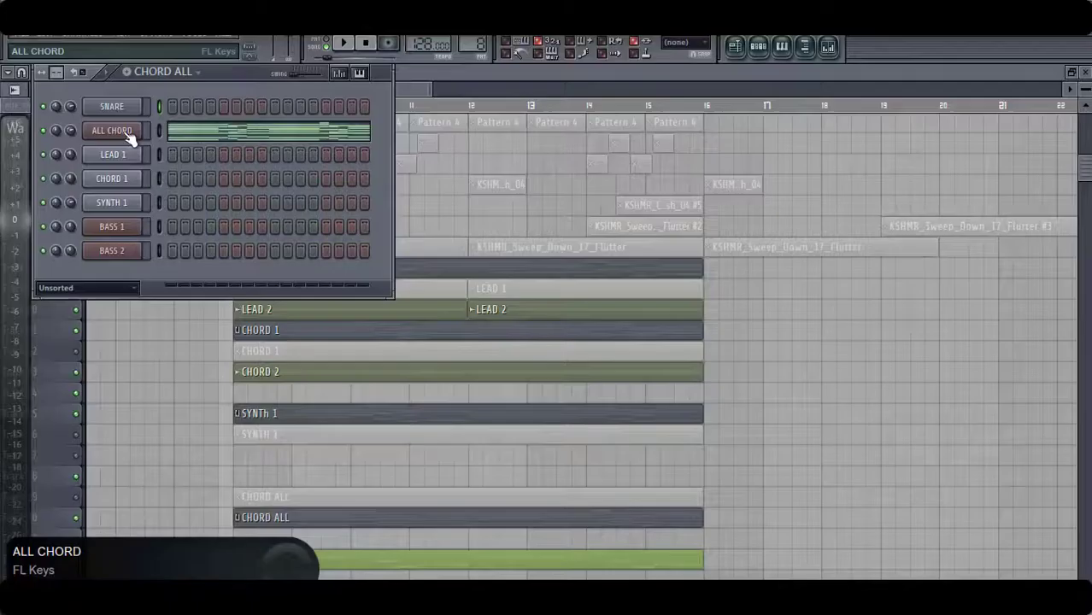
pyautogui.rightClick(169, 135)
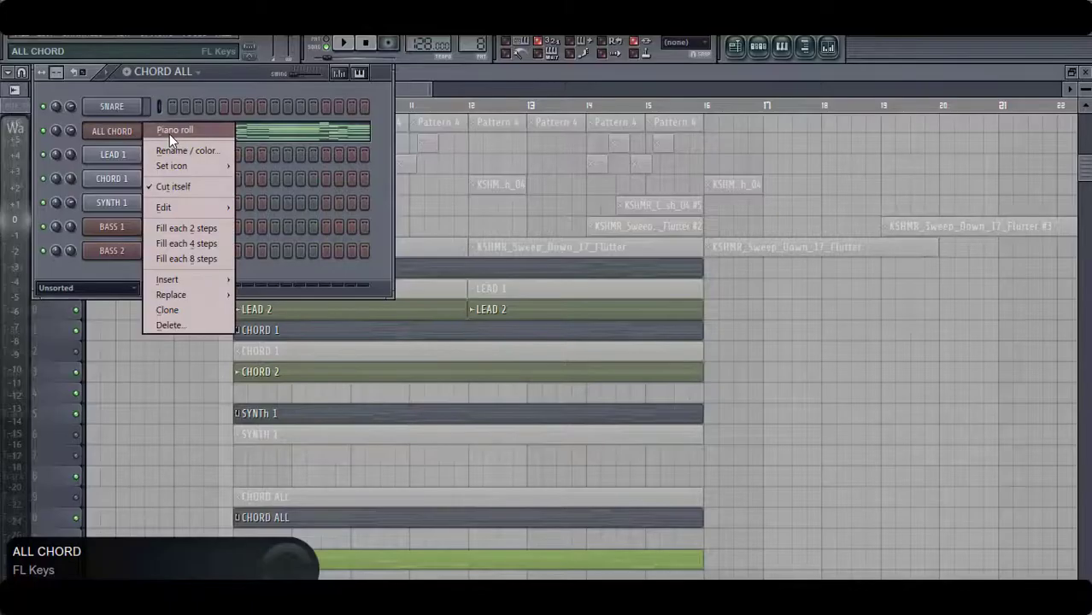
pyautogui.click(169, 134)
pyautogui.press('l')
pyautogui.press('space')
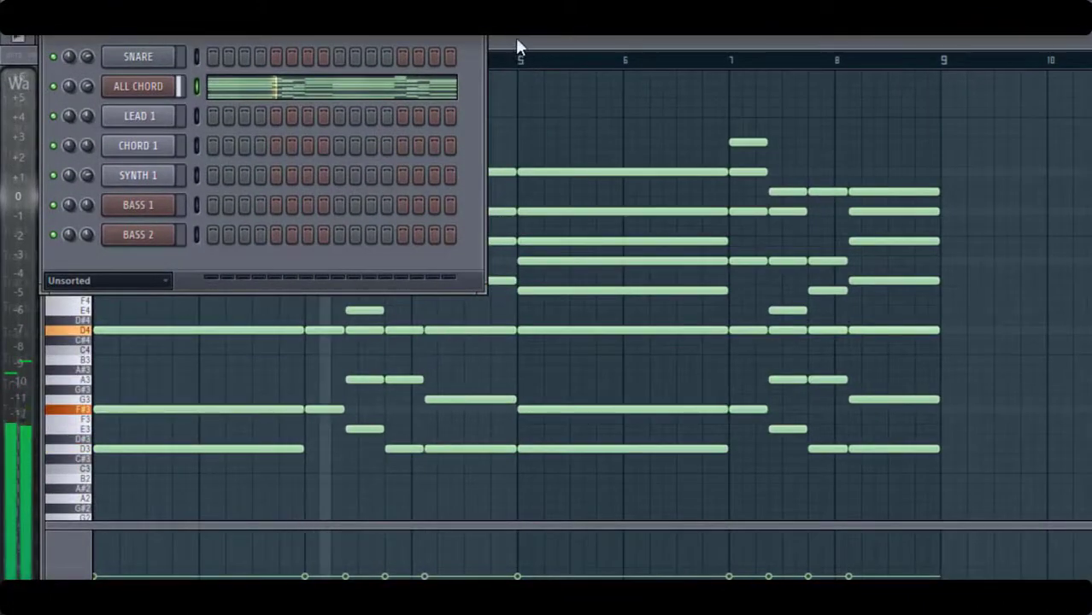
pyautogui.click(517, 39)
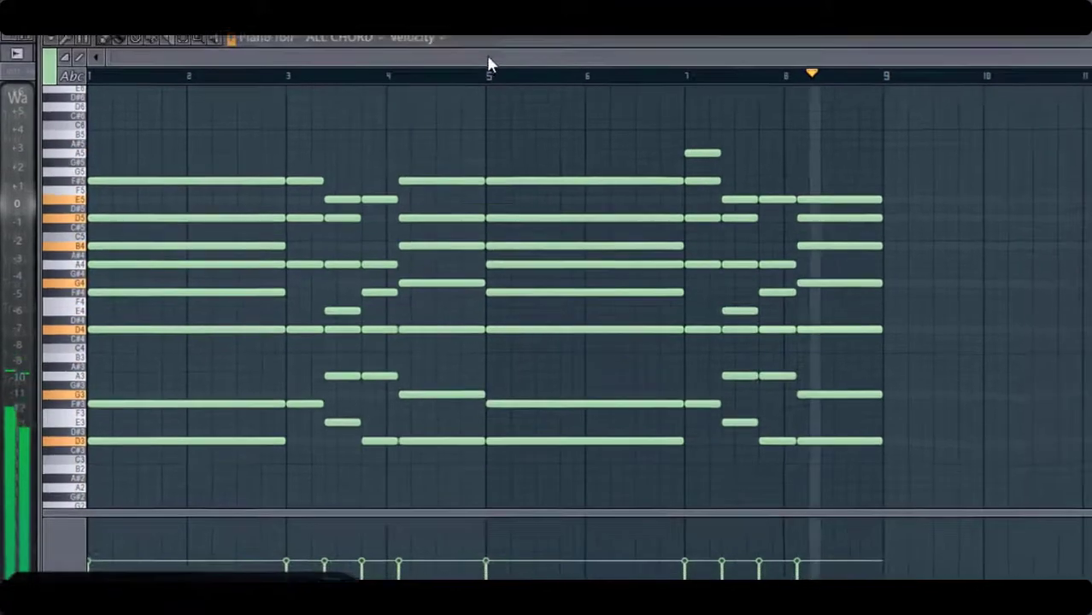
pyautogui.scroll(-4, 906, 173)
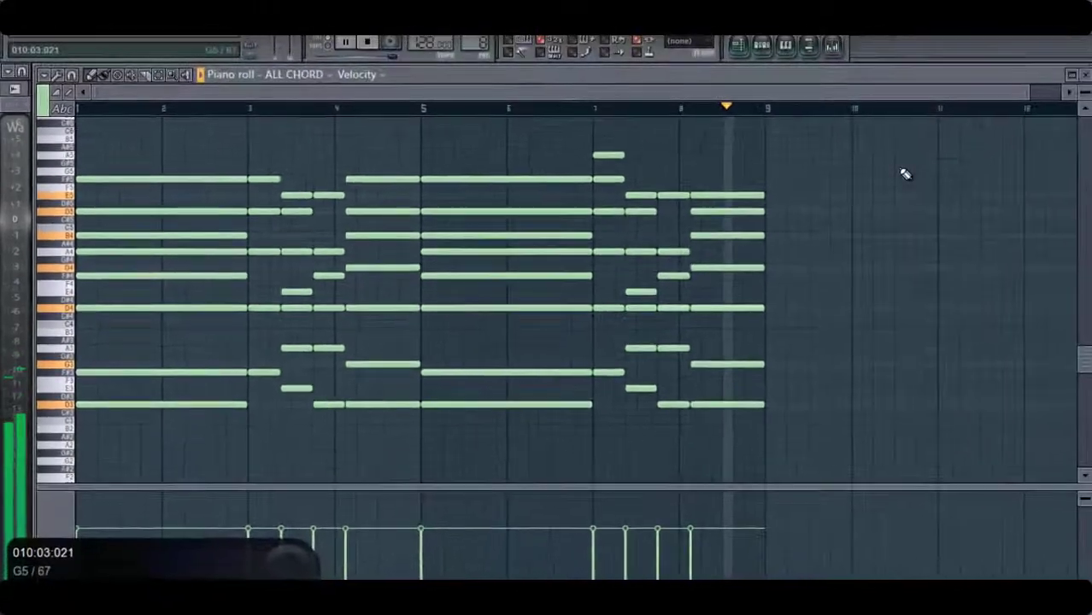
pyautogui.press('space')
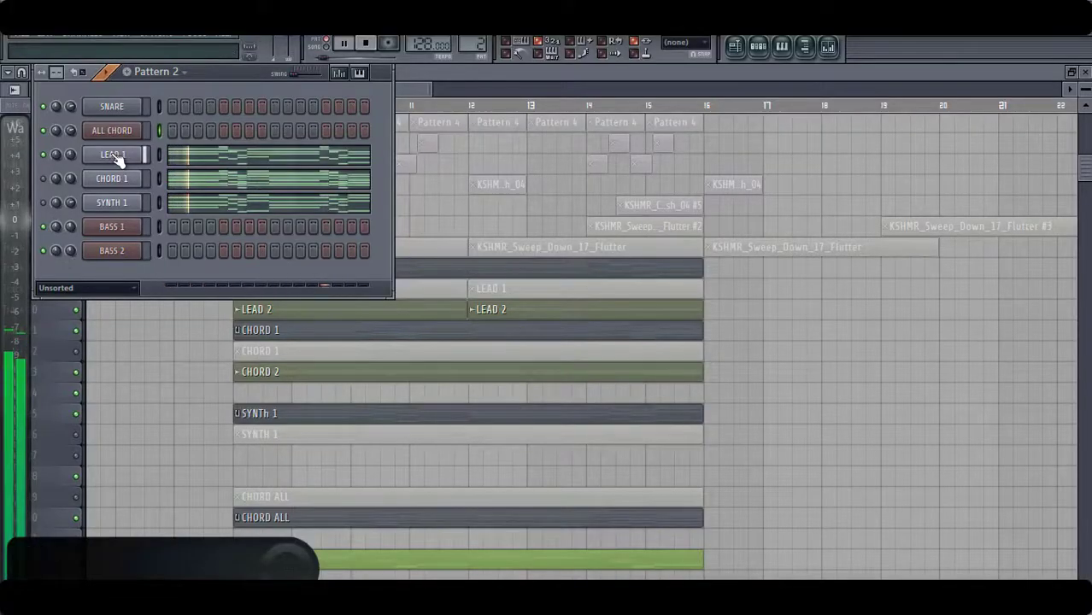
# Play Pattern 2 and inspect the Sytrus settings of the LEAD 1 and CHORD 1 channels.
pyautogui.click(118, 160)
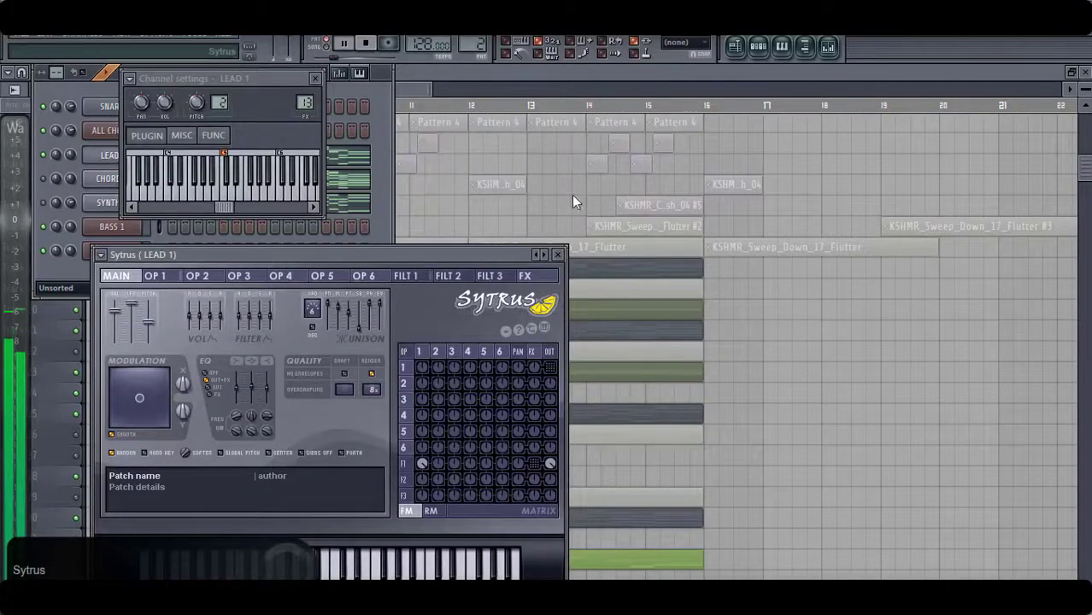
pyautogui.moveTo(275, 254); pyautogui.dragTo(610, 84)
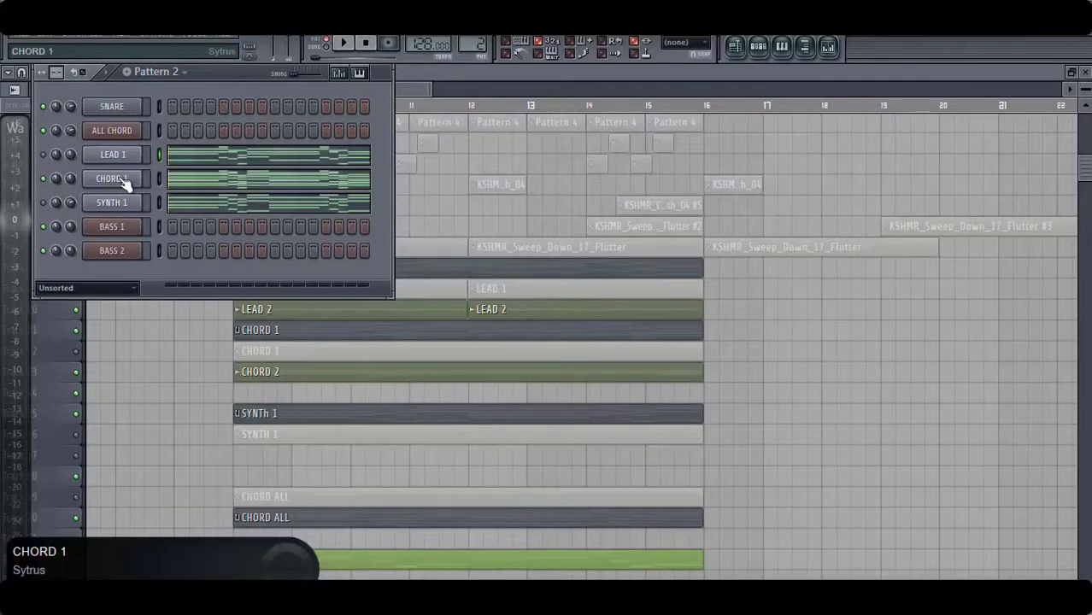
pyautogui.press('space')
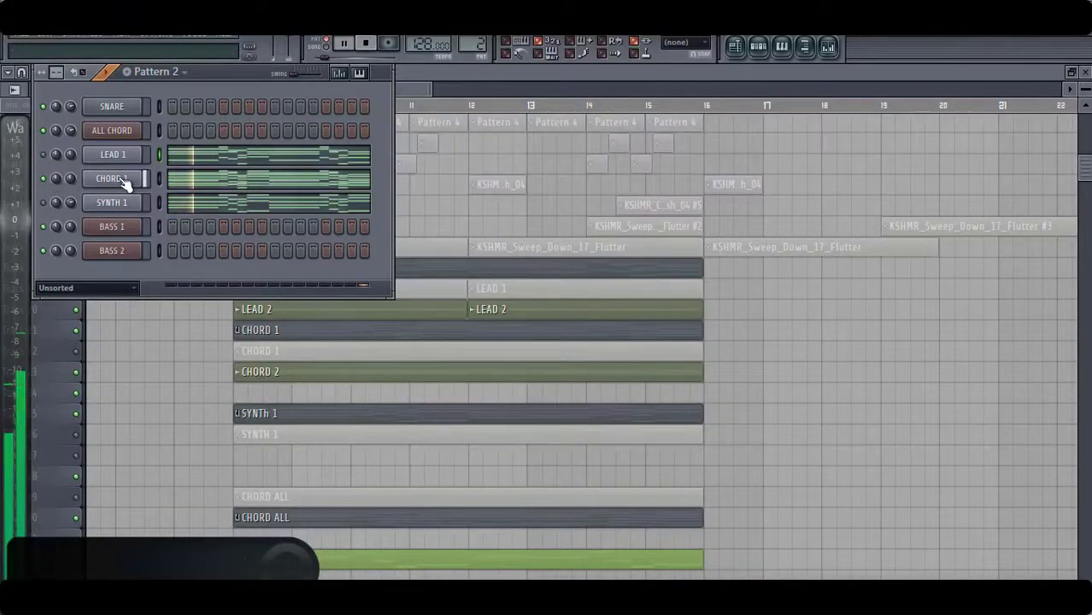
pyautogui.rightClick(124, 183)
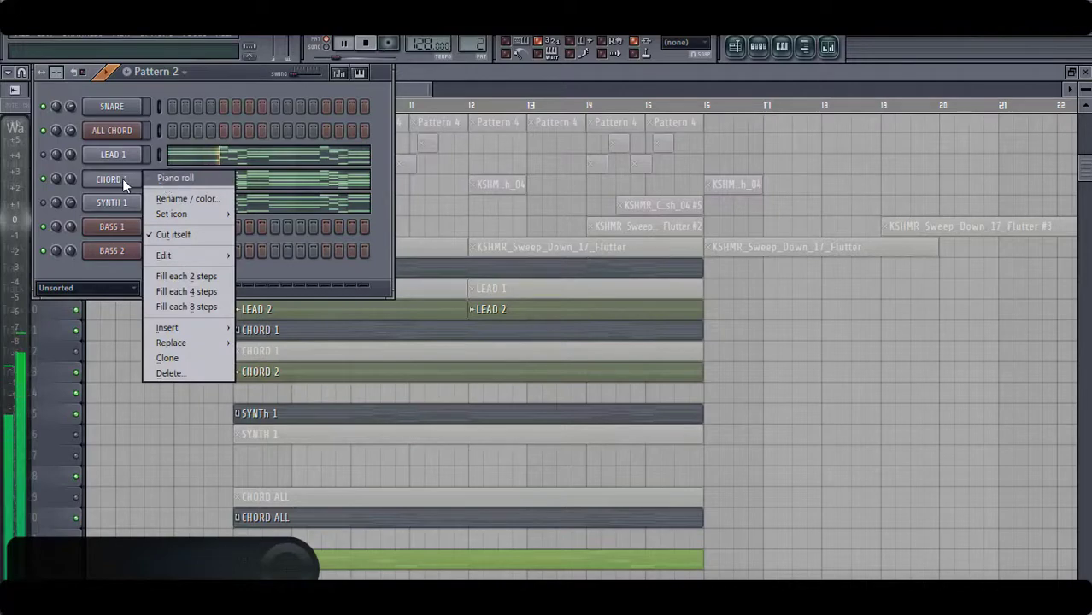
pyautogui.click(124, 179)
pyautogui.click(124, 179)
pyautogui.moveTo(475, 173); pyautogui.dragTo(606, 75)
pyautogui.moveTo(346, 83); pyautogui.dragTo(416, 83)
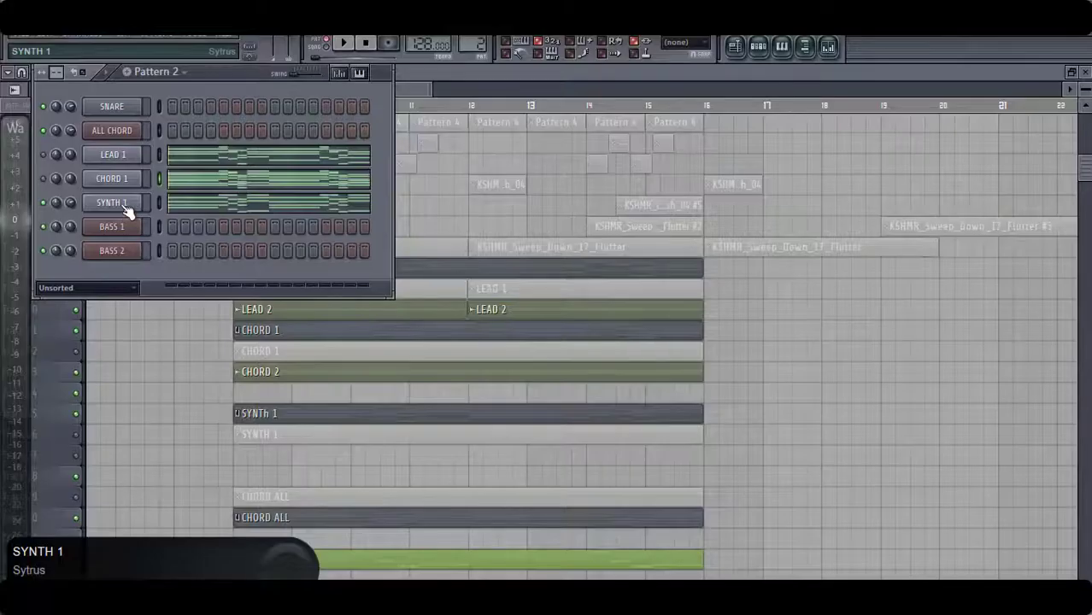
# Inspect the SYNTH 1 channel's Sytrus settings while Pattern 2 plays, and close the plugin window.
pyautogui.click(125, 206)
pyautogui.press('space')
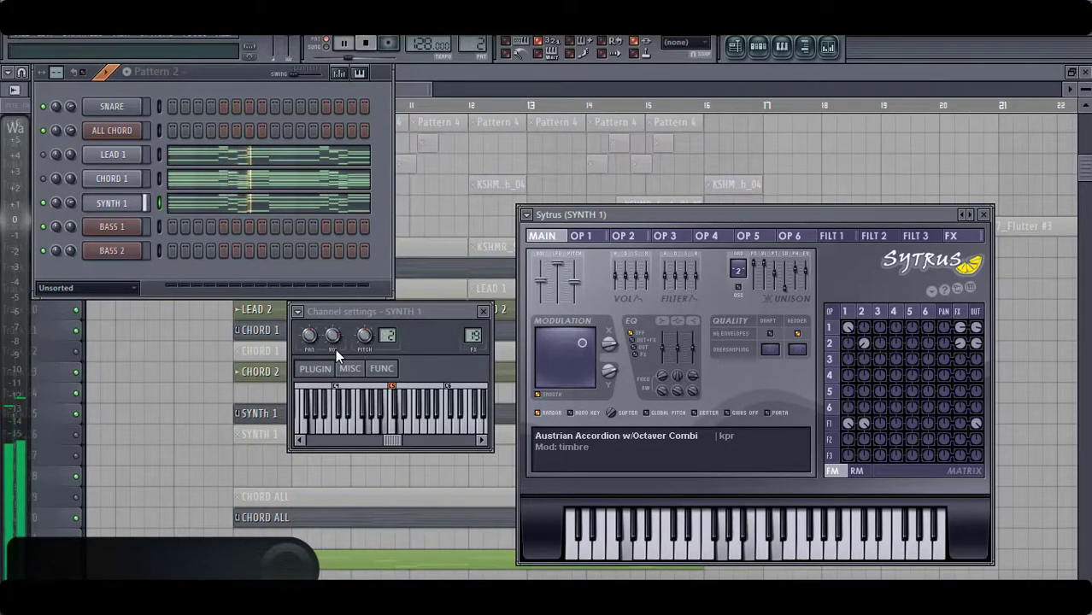
pyautogui.click(984, 215)
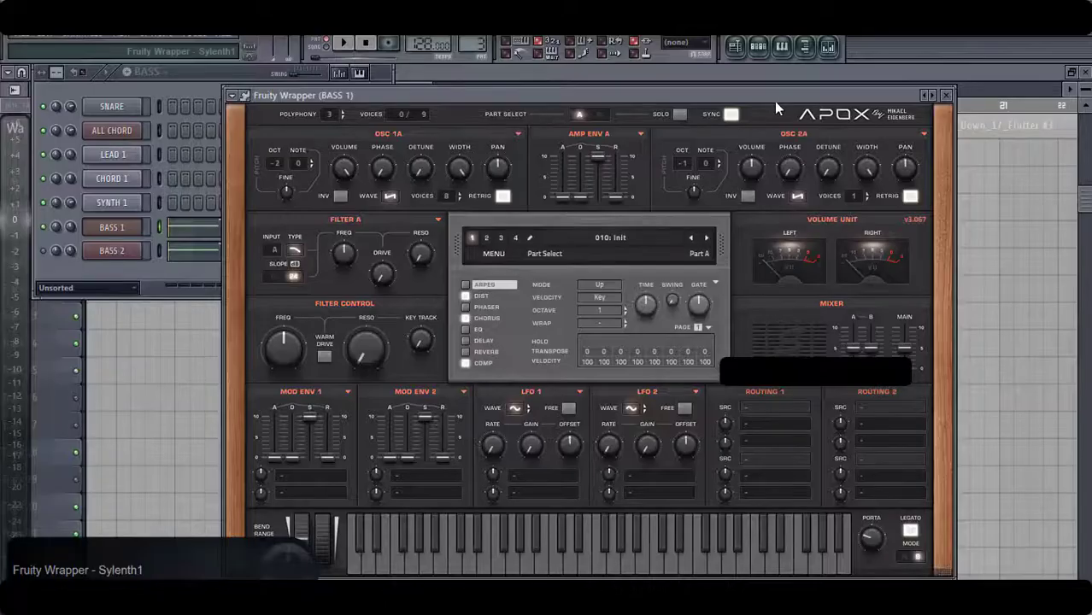
# Play the BASS pattern and inspect the Sylenth1 settings of BASS 1 and BASS 2, listening to BASS 2 with BASS 1 muted.
pyautogui.moveTo(764, 93); pyautogui.dragTo(841, 81)
pyautogui.press('space')
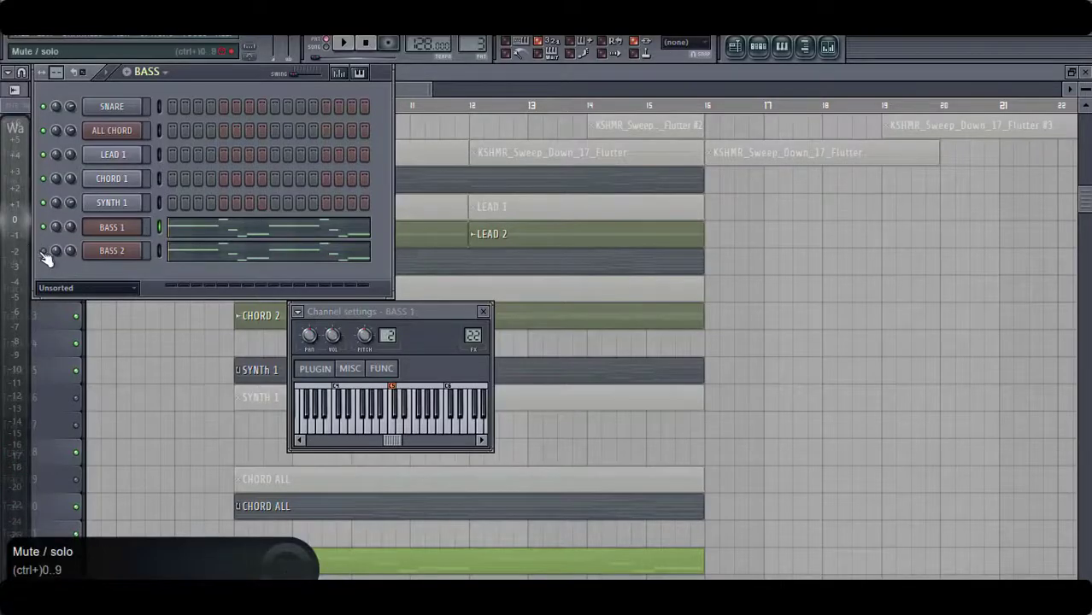
pyautogui.click(44, 227)
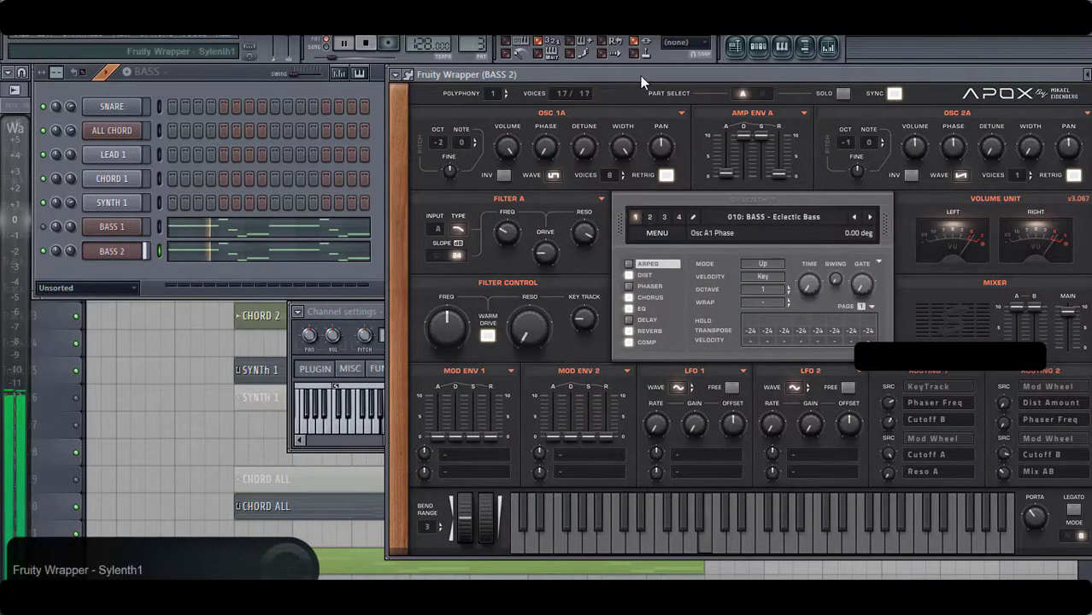
pyautogui.moveTo(648, 72); pyautogui.dragTo(609, 72)
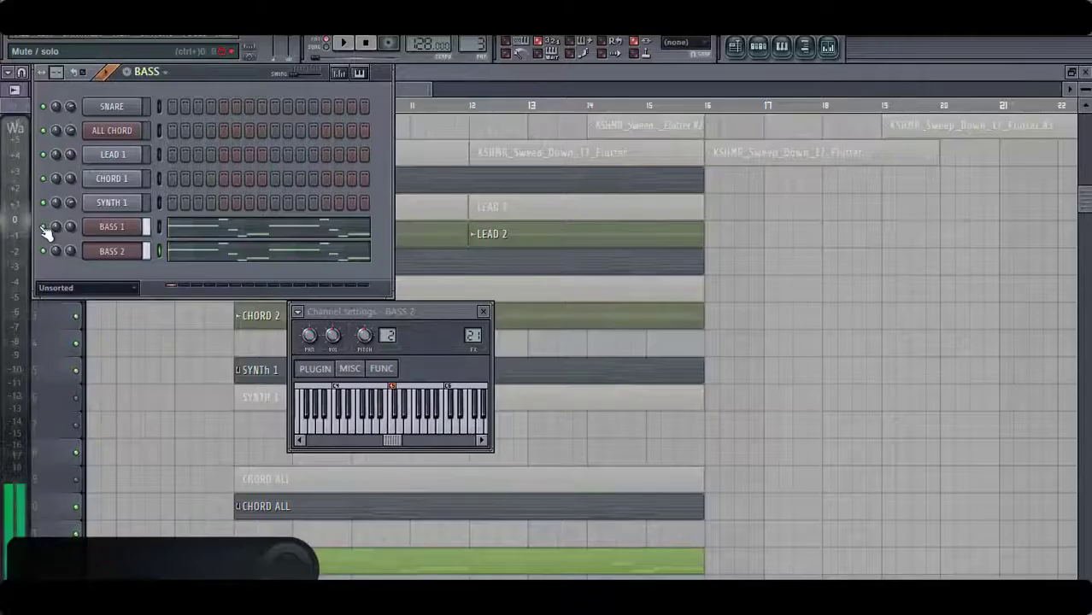
pyautogui.press('space')
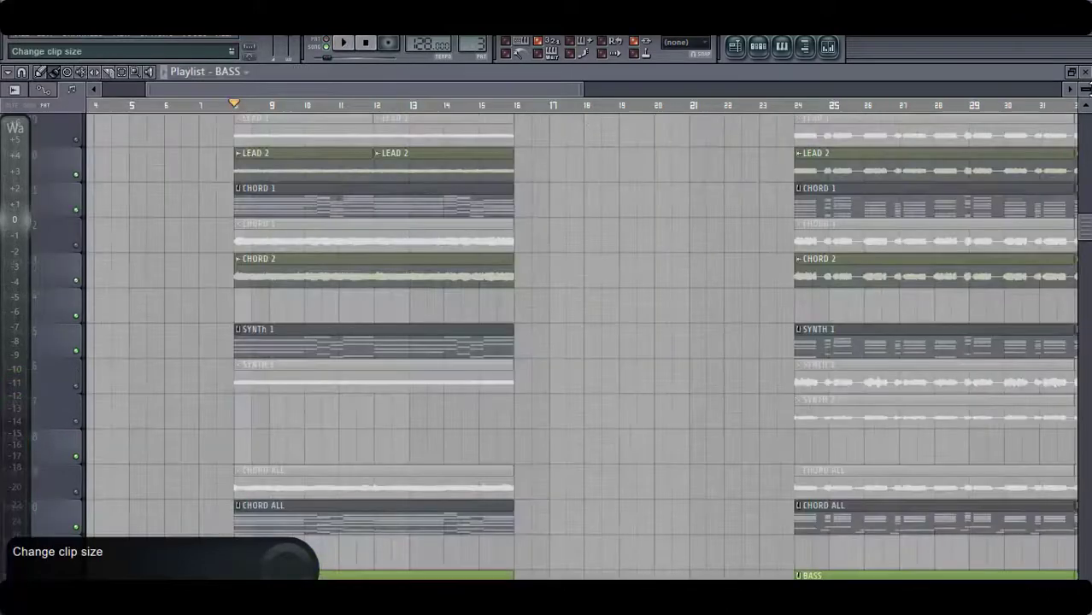
# Examine the lead, chord, synth and bass tracks of the first drop, bars 8 to 16, in the playlist during playback.
pyautogui.scroll(-2, 547, 342)
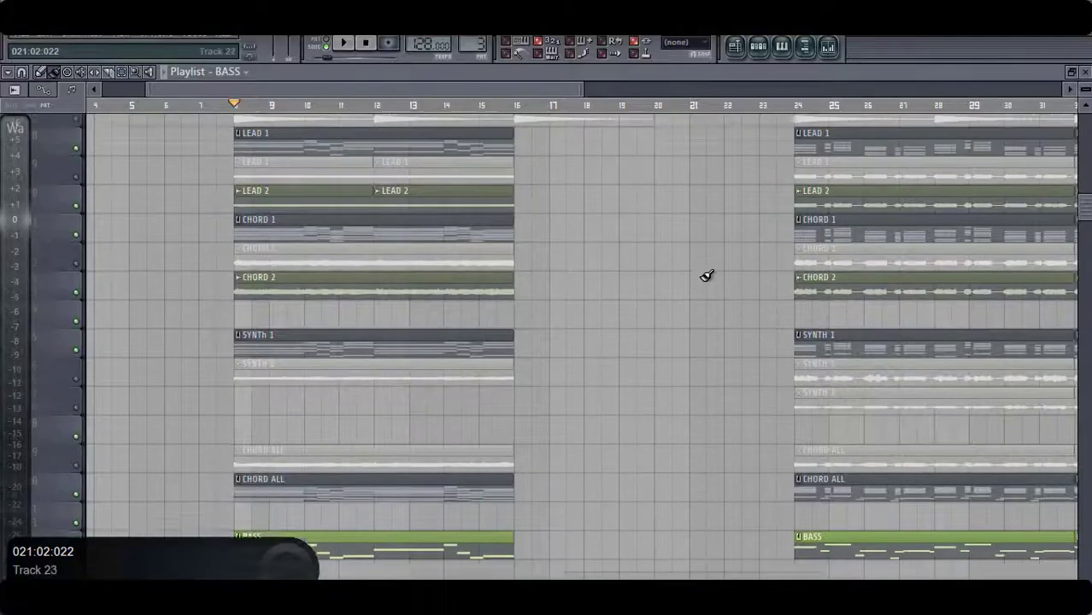
pyautogui.scroll(1, 707, 277)
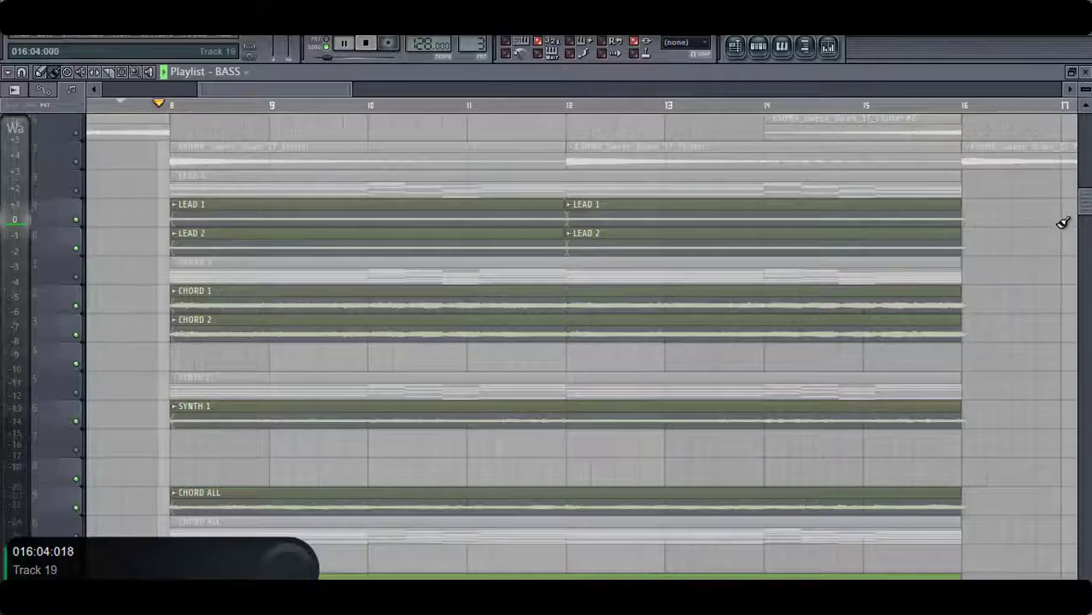
pyautogui.scroll(-1, 1024, 217)
pyautogui.scroll(1, 1026, 218)
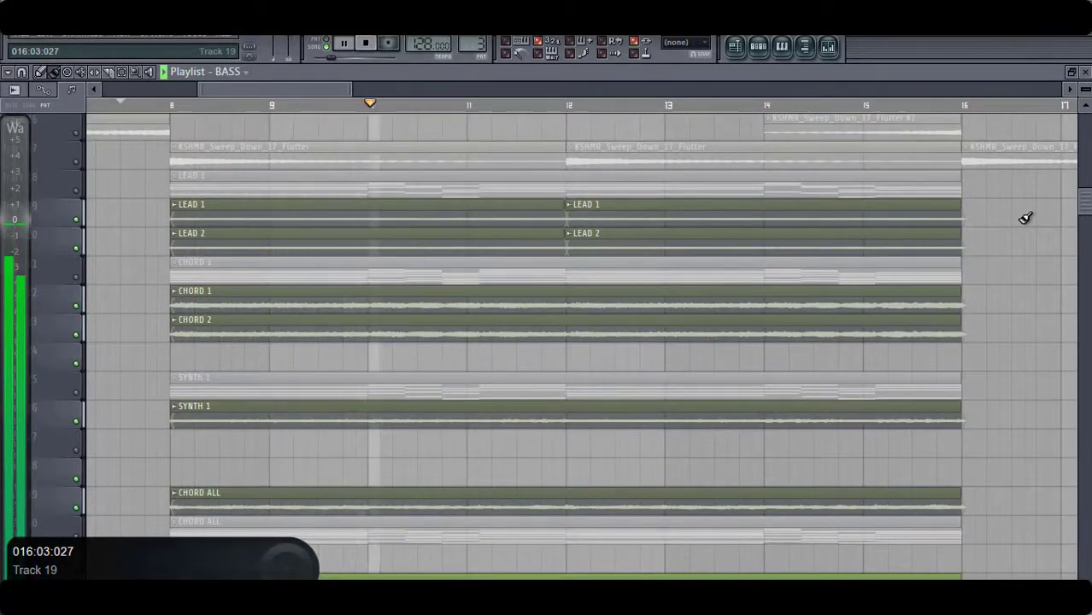
pyautogui.scroll(-2, 1026, 218)
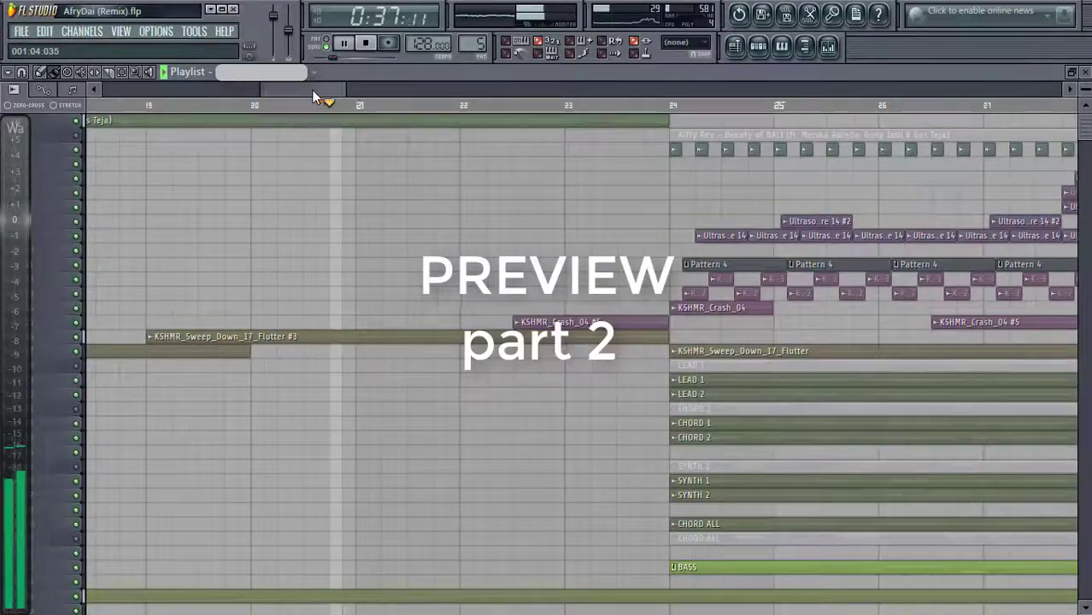
# Follow the playback of the second drop through the playlist, from about bar 24 to bar 40.
pyautogui.moveTo(313, 90); pyautogui.dragTo(361, 90)
pyautogui.moveTo(365, 90); pyautogui.dragTo(492, 91)
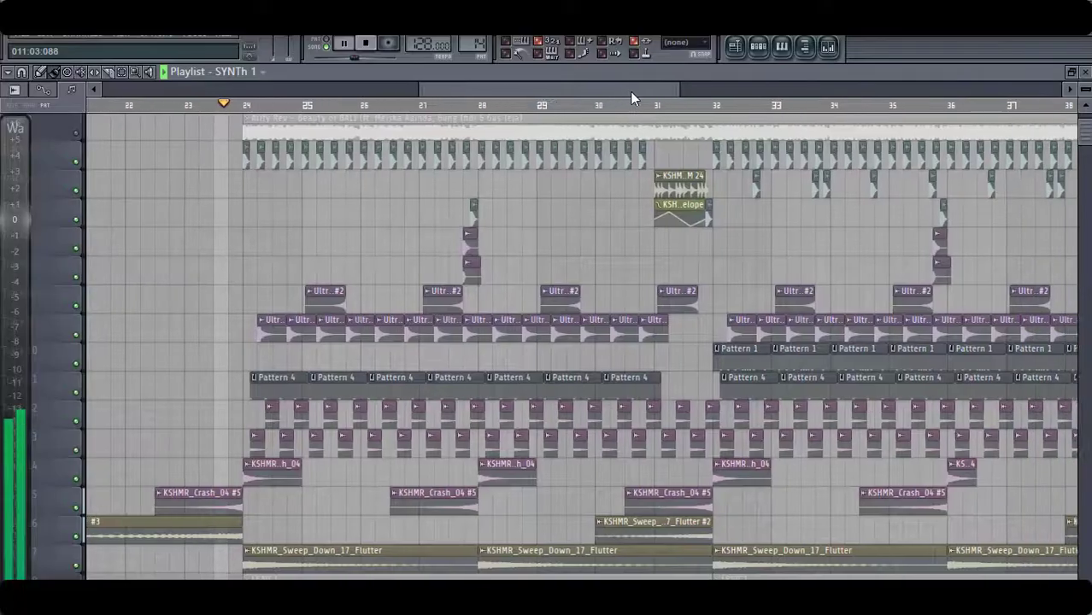
pyautogui.moveTo(630, 94); pyautogui.dragTo(645, 99)
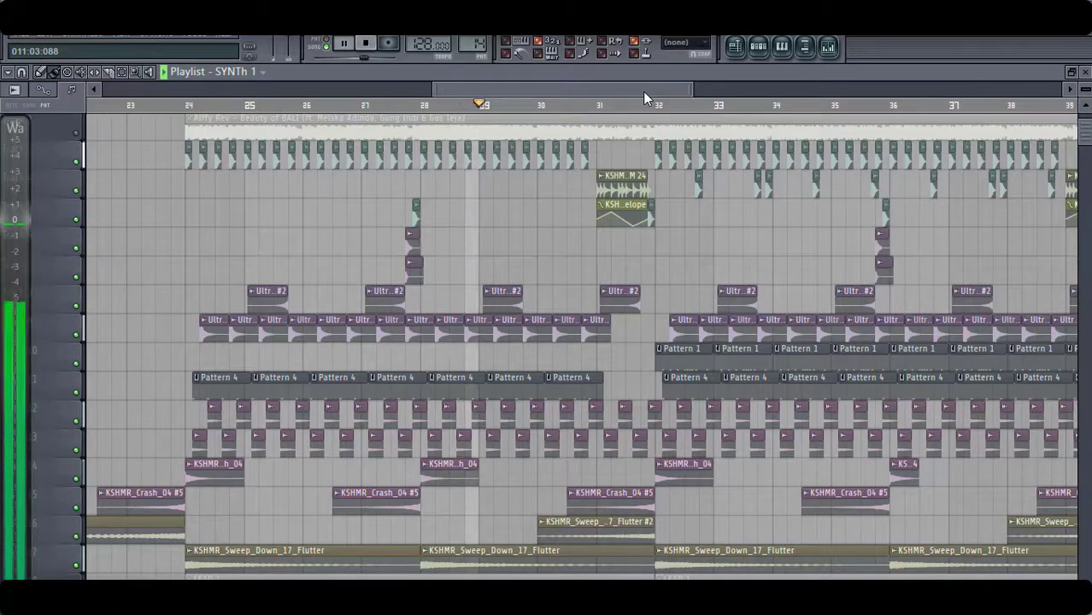
pyautogui.moveTo(640, 86); pyautogui.dragTo(680, 84)
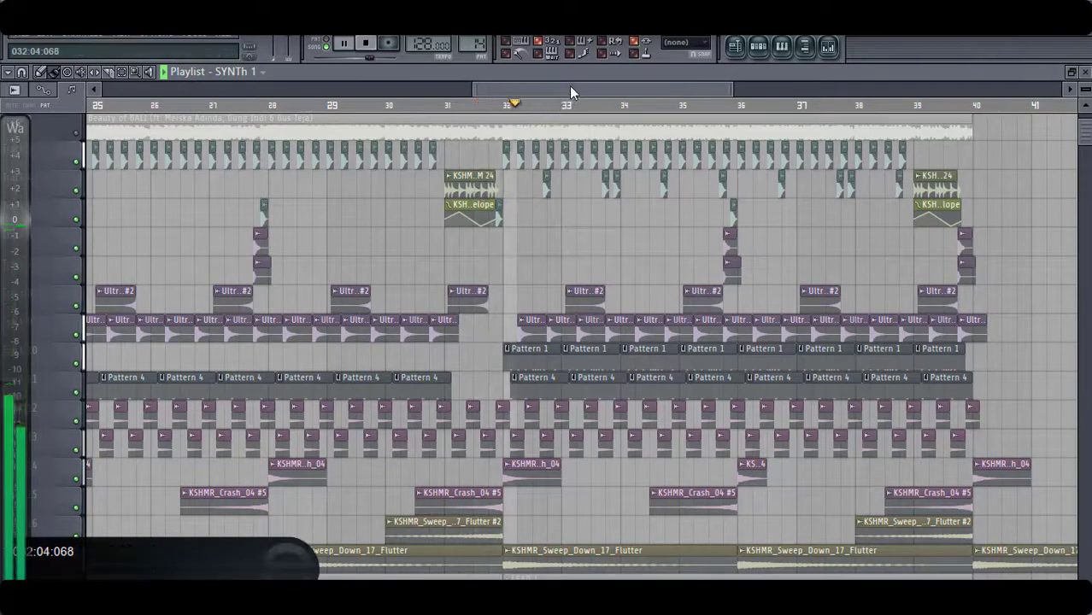
pyautogui.moveTo(569, 85); pyautogui.dragTo(611, 101)
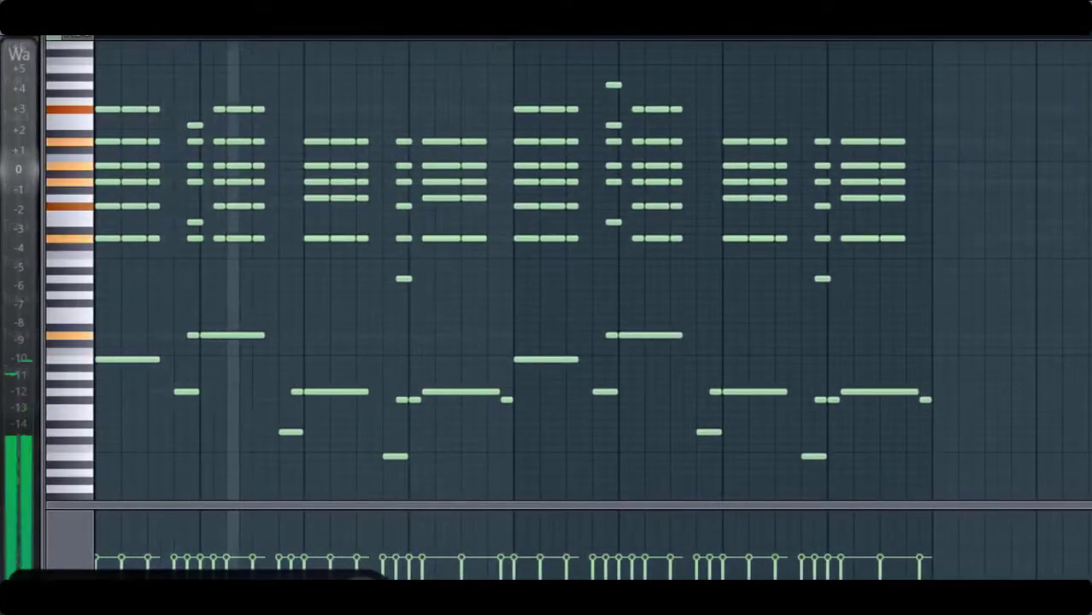
# Examine the second drop's chord and bass notes in the piano roll during playback.
pyautogui.scroll(-1, 479, 37)
pyautogui.scroll(1, 513, 270)
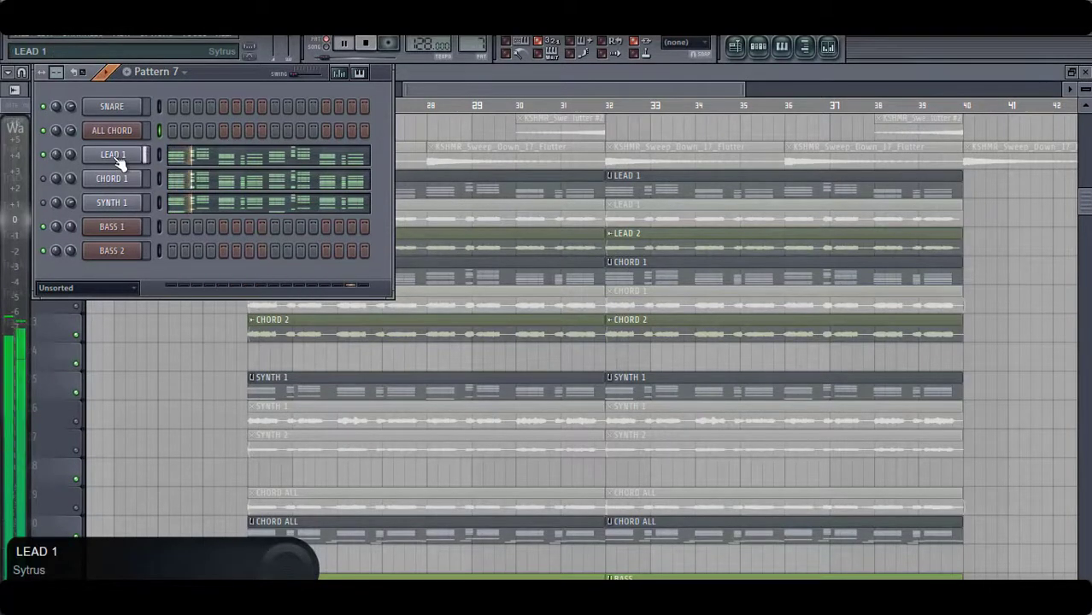
# Inspect the Sytrus settings of LEAD 1 in Pattern 7 of the second drop during playback.
pyautogui.rightClick(118, 157)
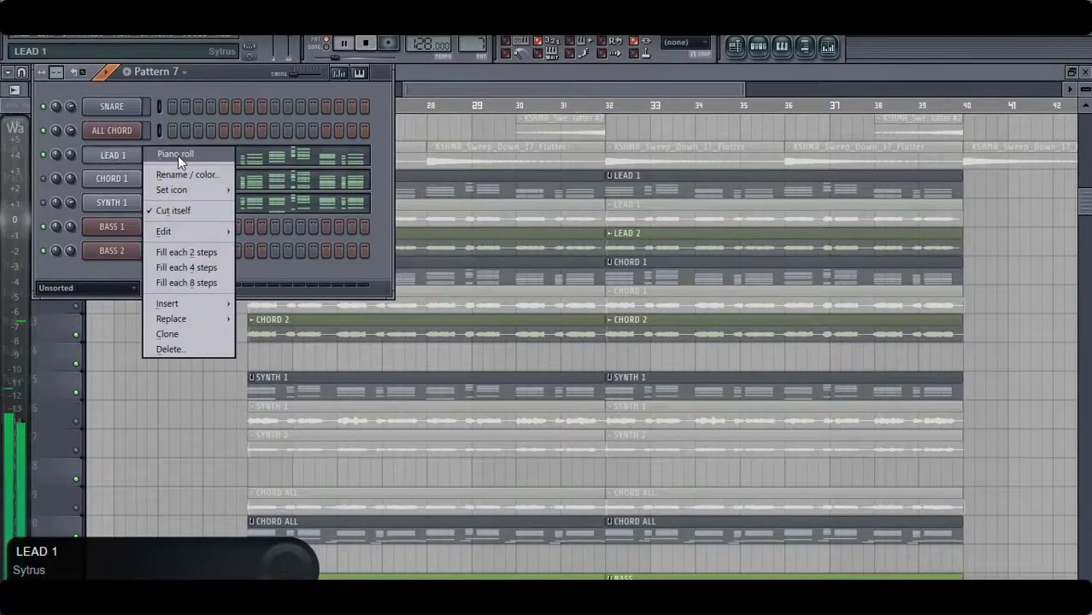
pyautogui.click(128, 159)
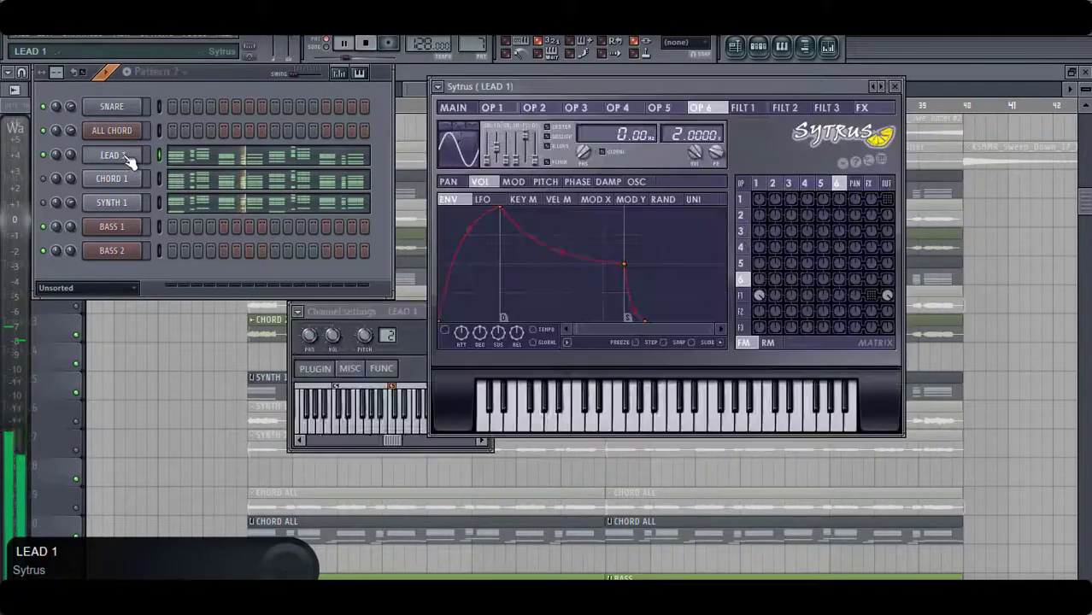
pyautogui.moveTo(681, 92); pyautogui.dragTo(780, 91)
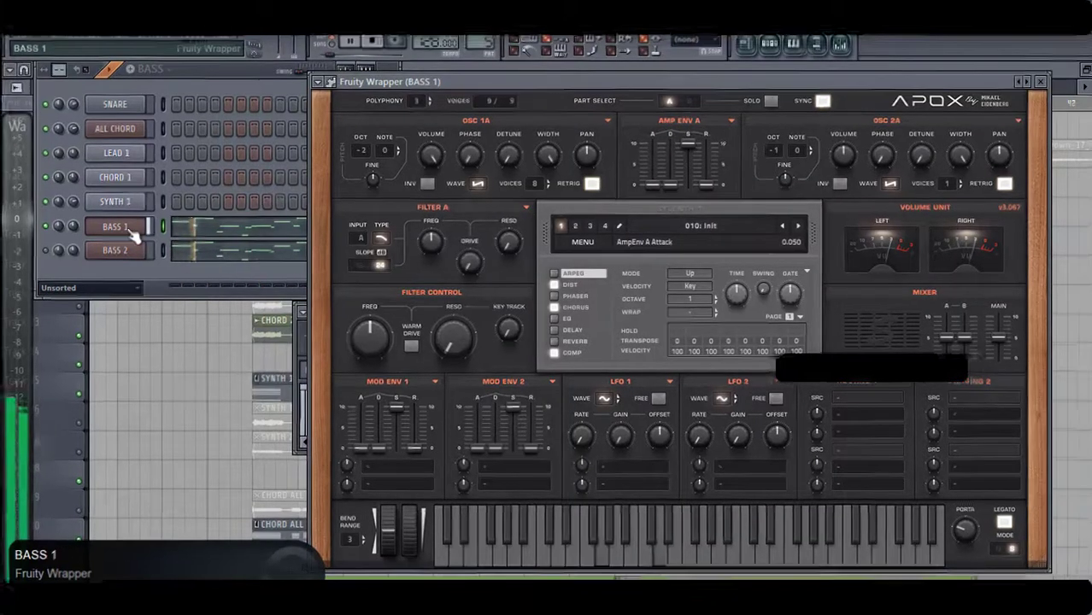
# Examine the BASS 1 notes of the second drop's BASS pattern in the piano roll during playback.
pyautogui.rightClick(136, 228)
pyautogui.click(178, 230)
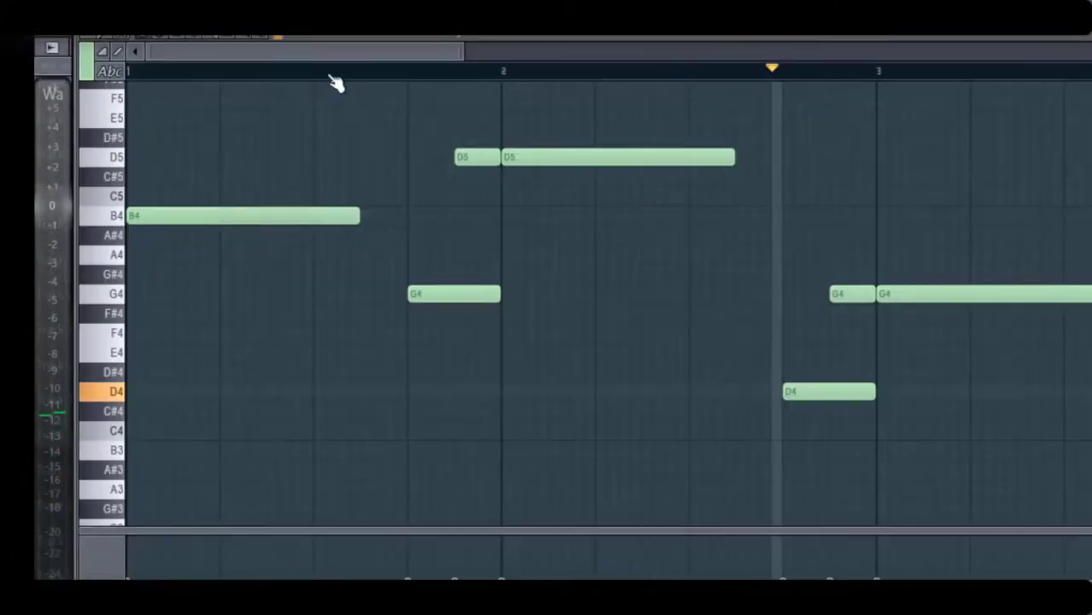
pyautogui.scroll(-4, 335, 81)
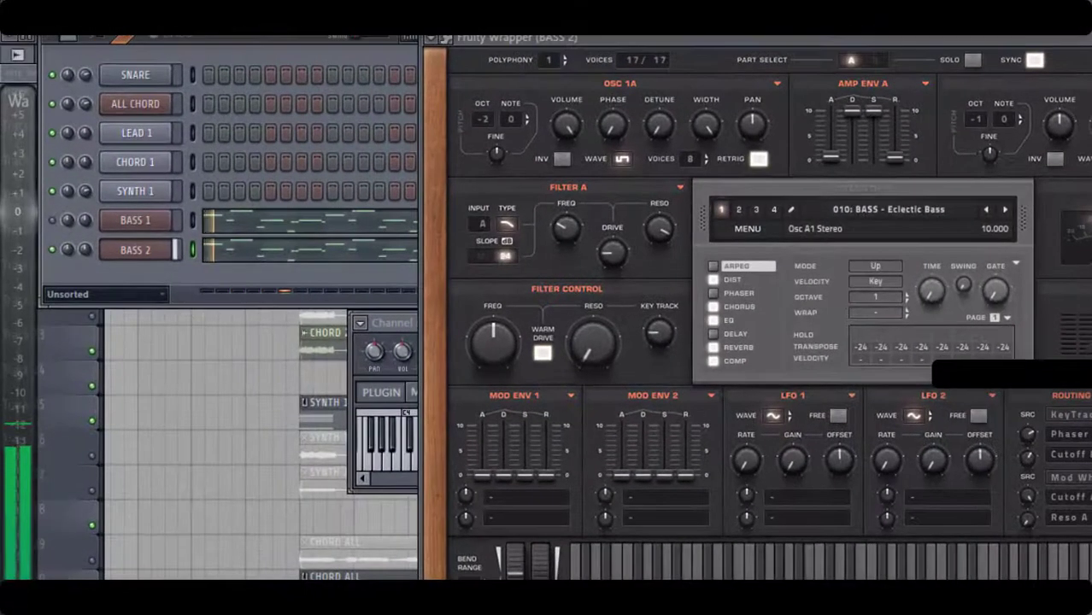
# Examine the BASS 2 notes across all eight bars in the piano roll during playback, and close the piano roll.
pyautogui.rightClick(160, 258)
pyautogui.click(190, 248)
pyautogui.scroll(-2, 248, 90)
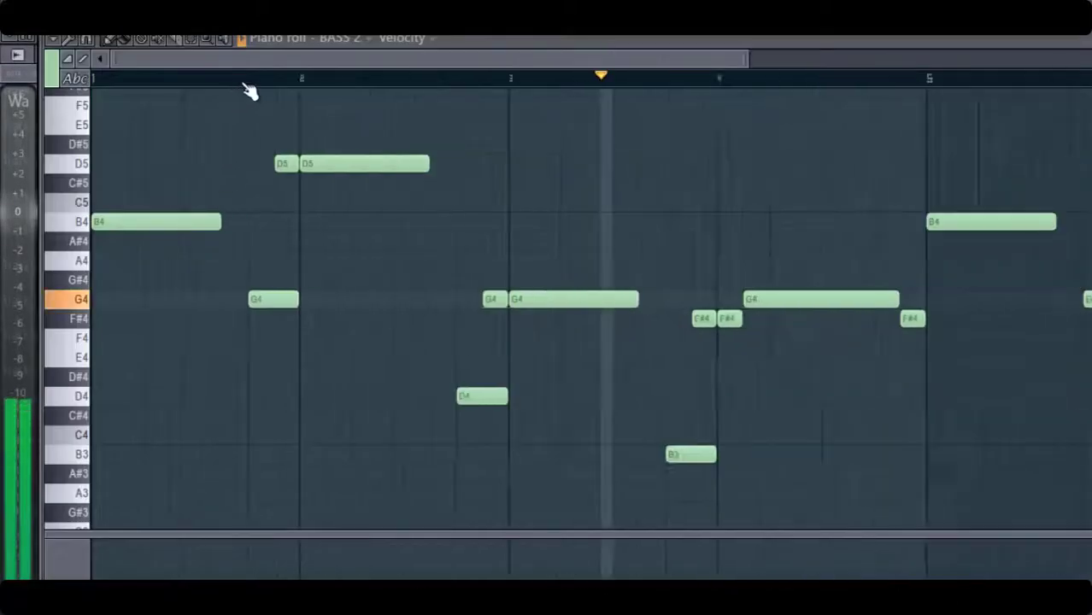
pyautogui.scroll(-2, 248, 90)
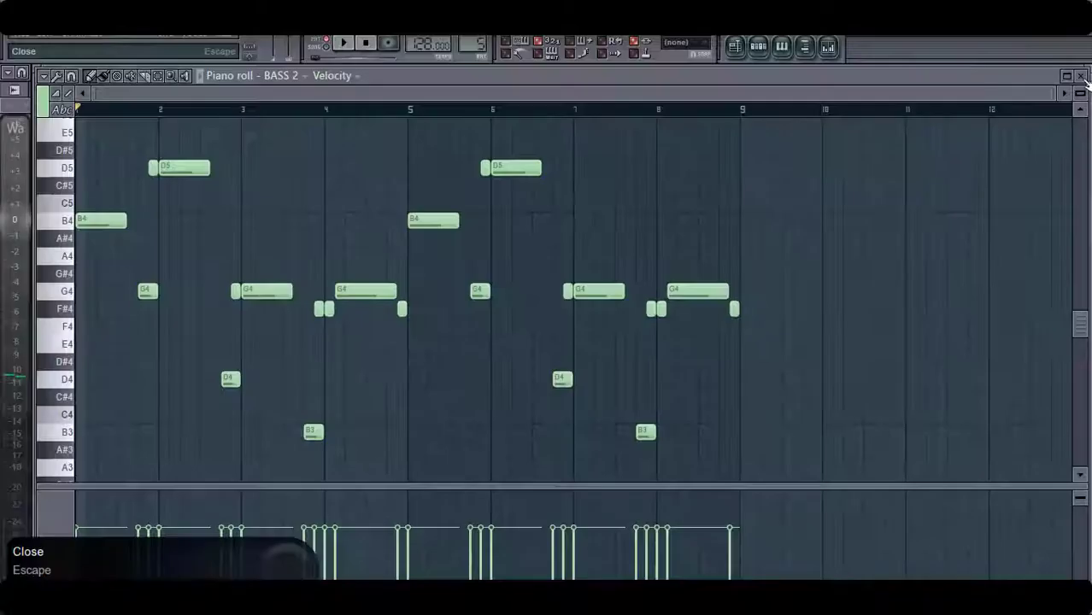
pyautogui.click(1079, 78)
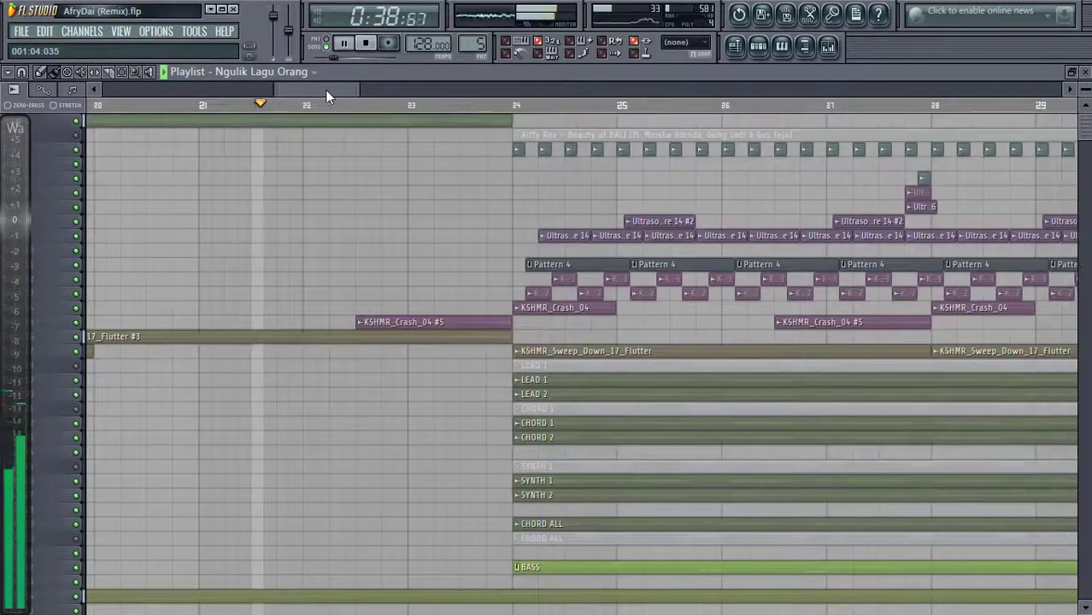
# Follow the song's playback in the playlist from about bar 21 onward through the second drop.
pyautogui.moveTo(332, 90); pyautogui.dragTo(492, 90)
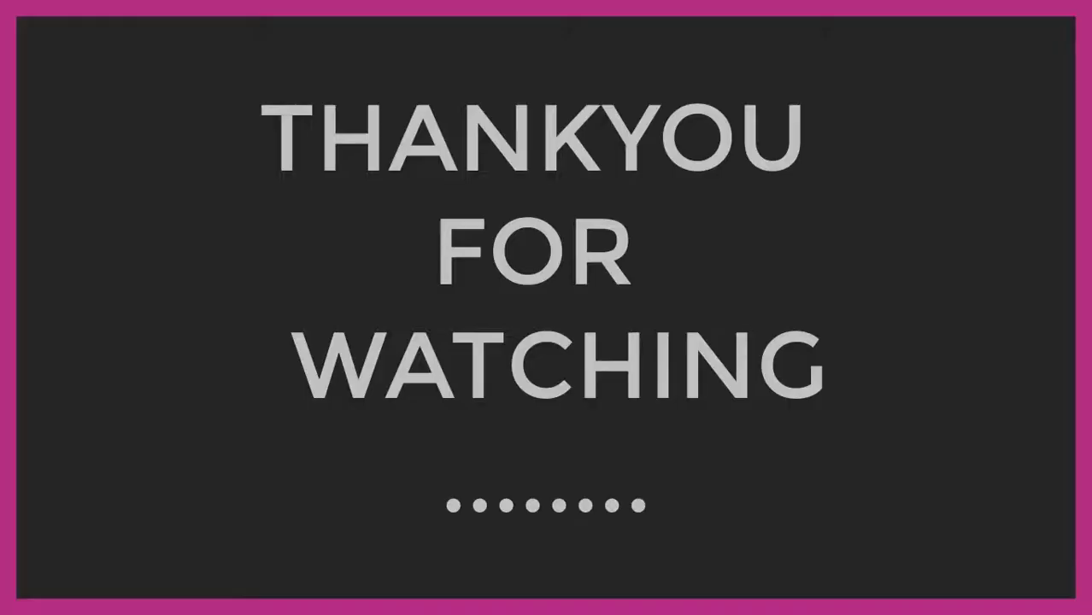